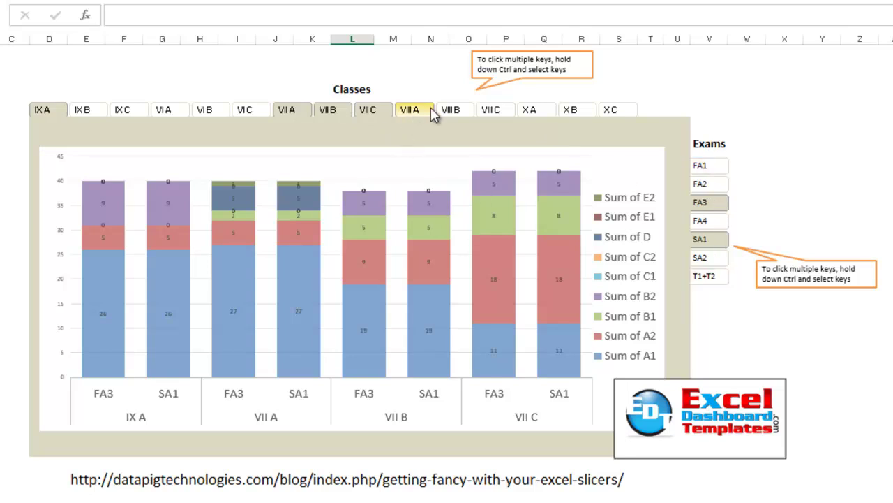
Filter the dashboard chart to classes VIII C, VI B and IX B for exams FA1, SA1 and T1+T2.
left_click(487, 112)
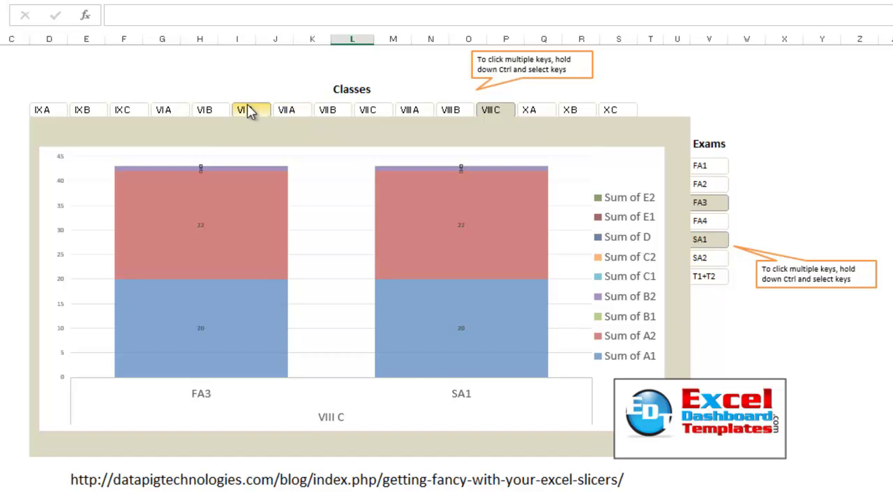
left_click(209, 111, "ctrl")
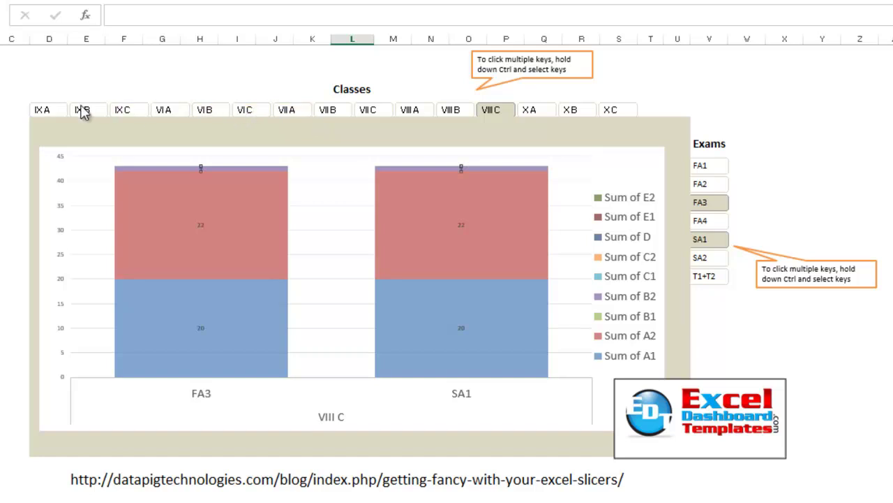
left_click(83, 112, "ctrl")
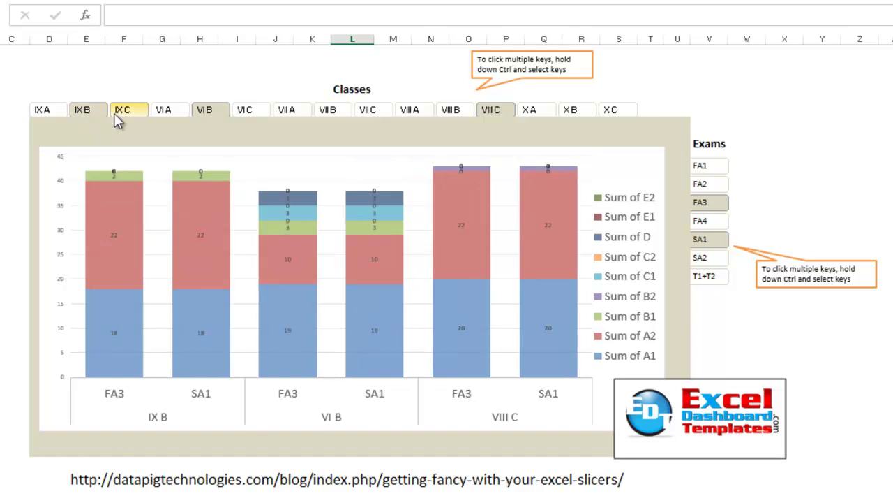
left_click(707, 171)
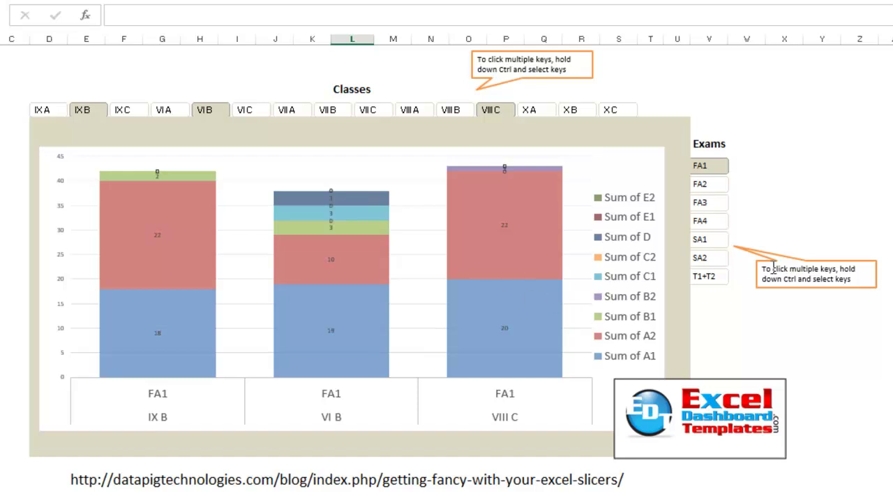
left_click(718, 244, "ctrl")
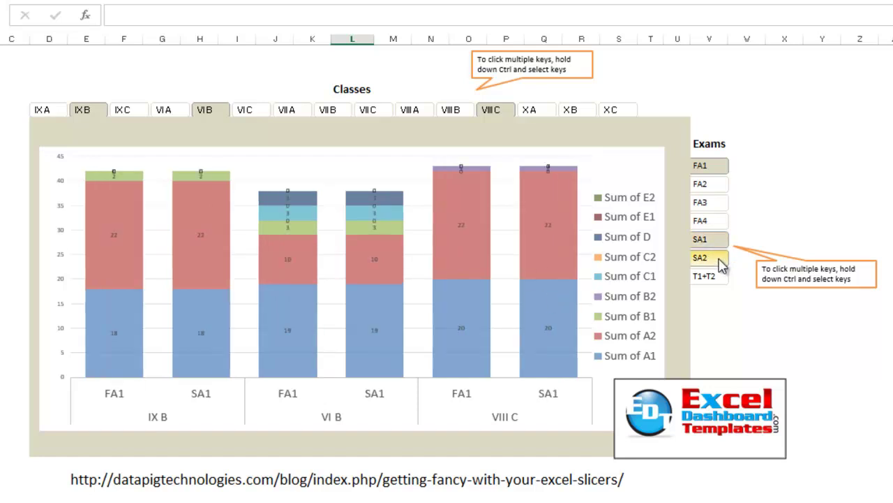
left_click(710, 278, "ctrl")
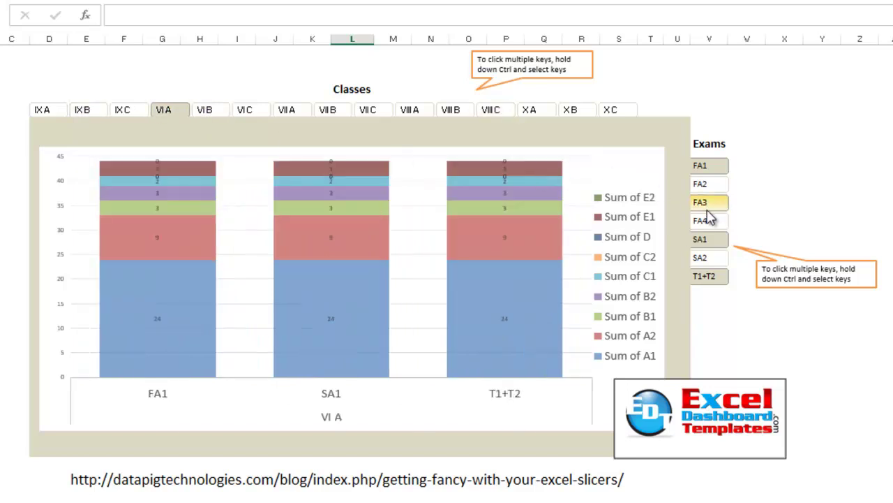
Filter the chart to exams FA3 and FA1, and add class VIII A to the selected classes.
left_click(706, 208)
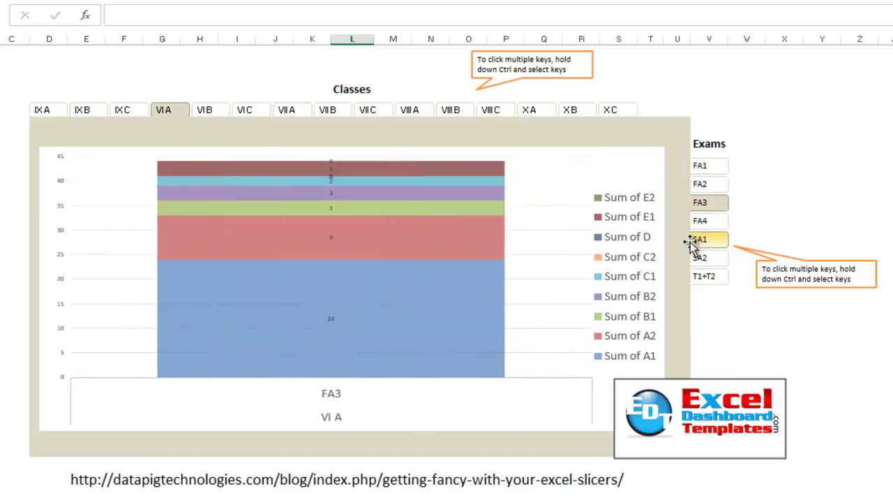
left_click(709, 168, "ctrl")
left_click(410, 110, "ctrl")
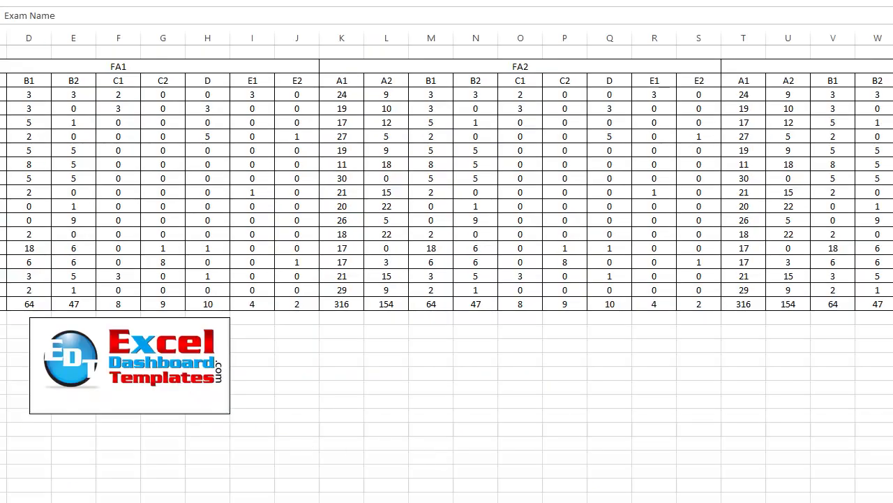
Compare the original exam-by-exam grade table with the restructured data's grade headers, Class column and repeated FA1 exam names.
left_click_drag(4, 80, 370, 325)
left_click(342, 359)
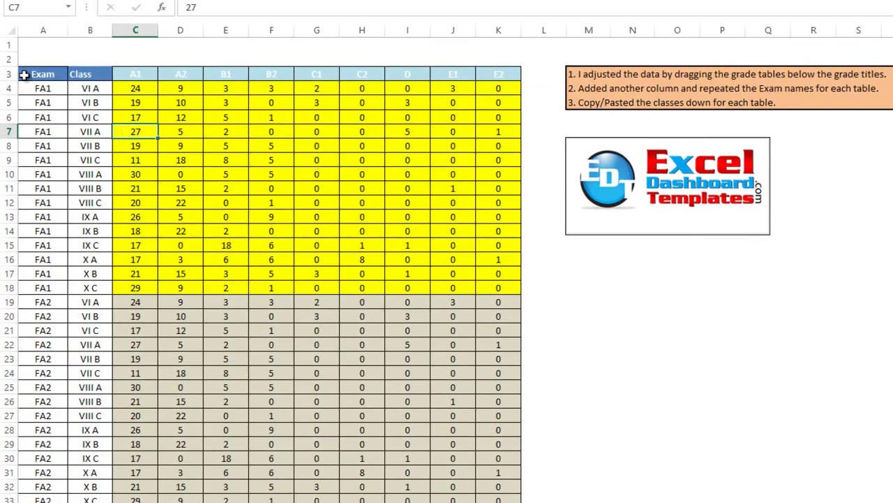
left_click(141, 74)
left_click_drag(175, 66, 503, 73)
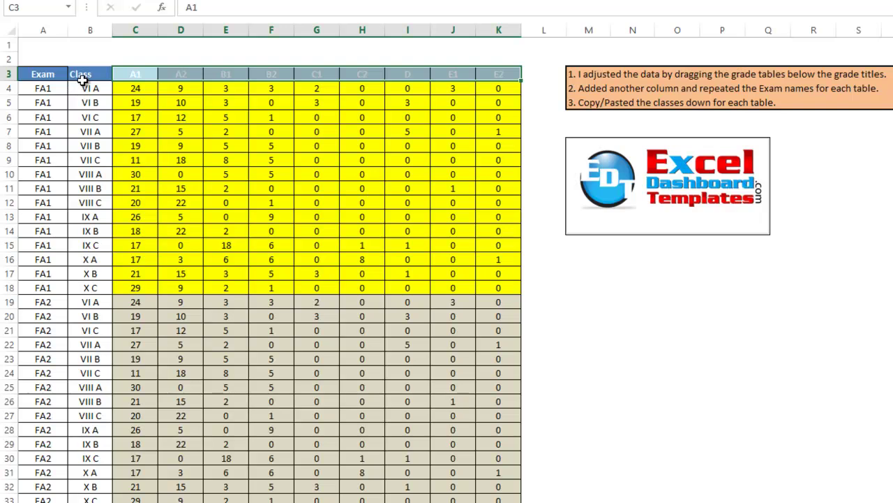
left_click_drag(83, 78, 102, 281)
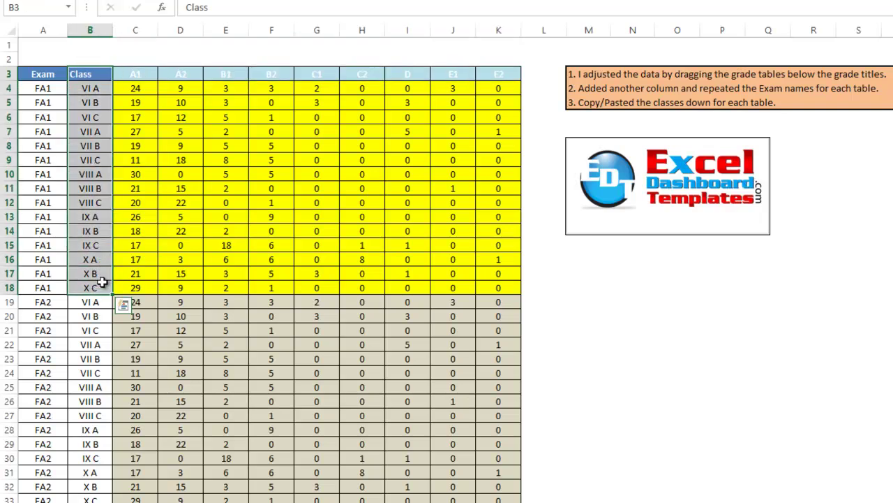
left_click_drag(42, 79, 50, 289)
left_click(43, 88)
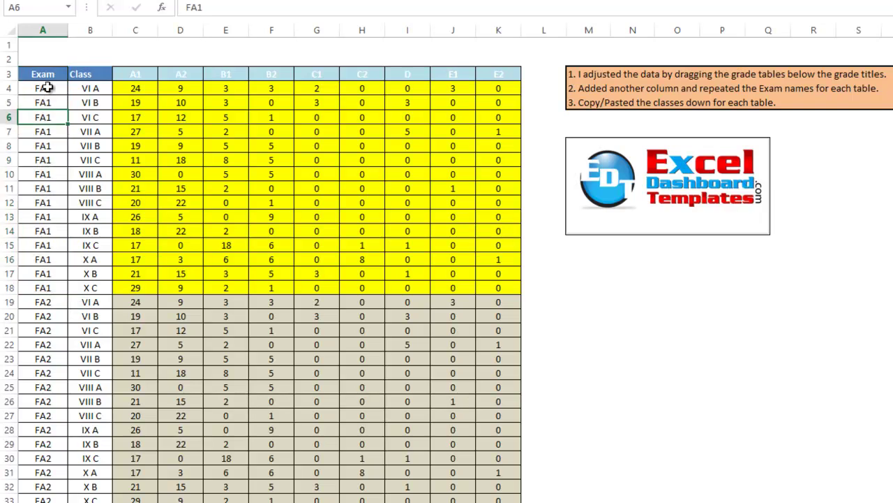
left_click_drag(49, 88, 53, 285)
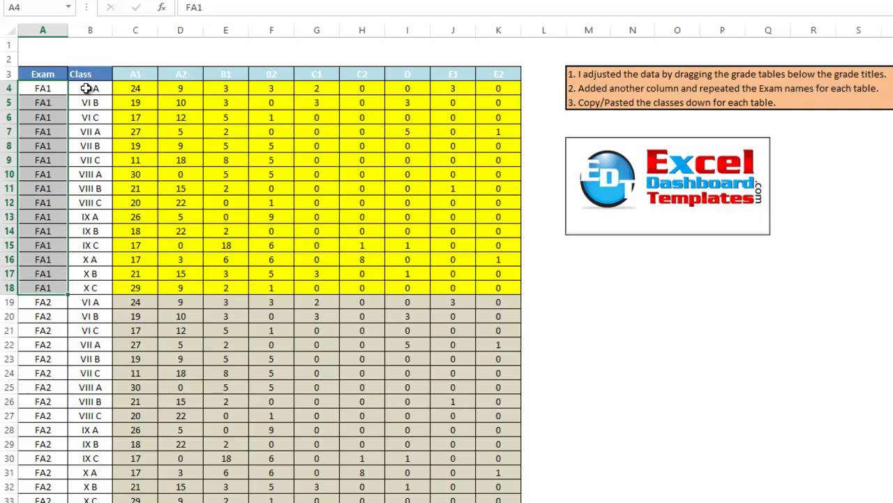
left_click_drag(87, 88, 91, 279)
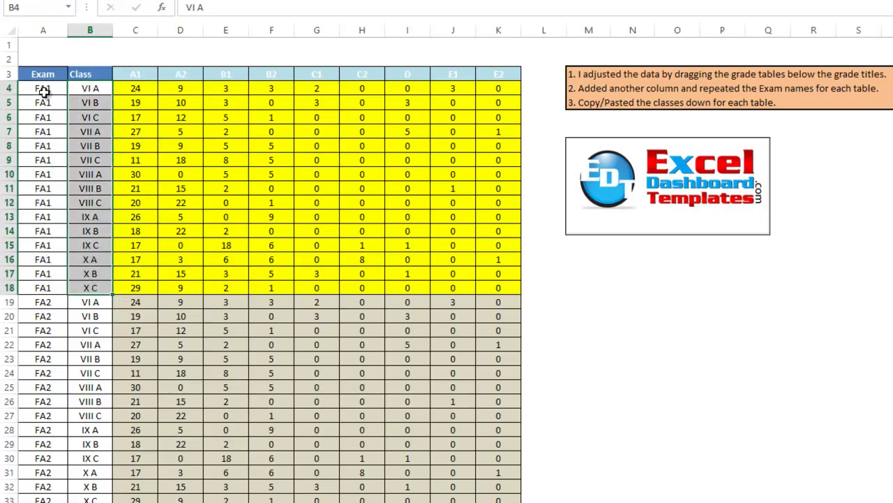
left_click_drag(44, 91, 54, 288)
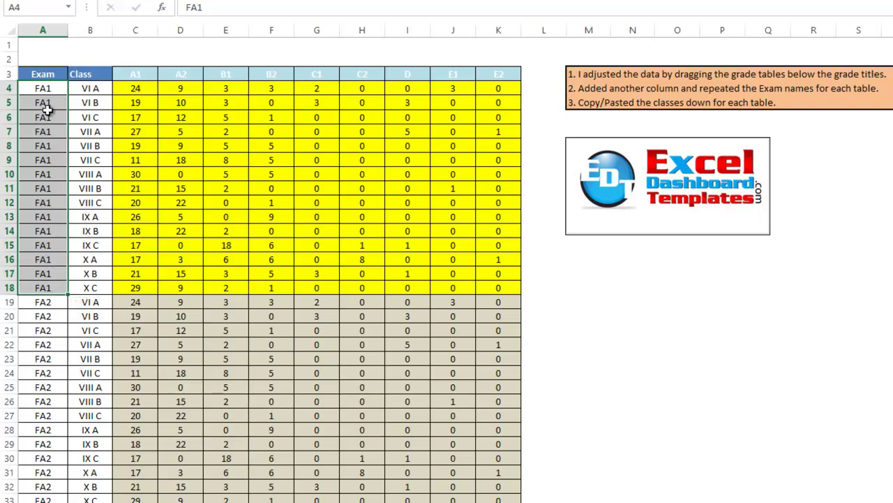
Clear the repeated FA1 exam names from A5:A18 and undo the deletion.
left_click(46, 101)
left_click(35, 283, "shift")
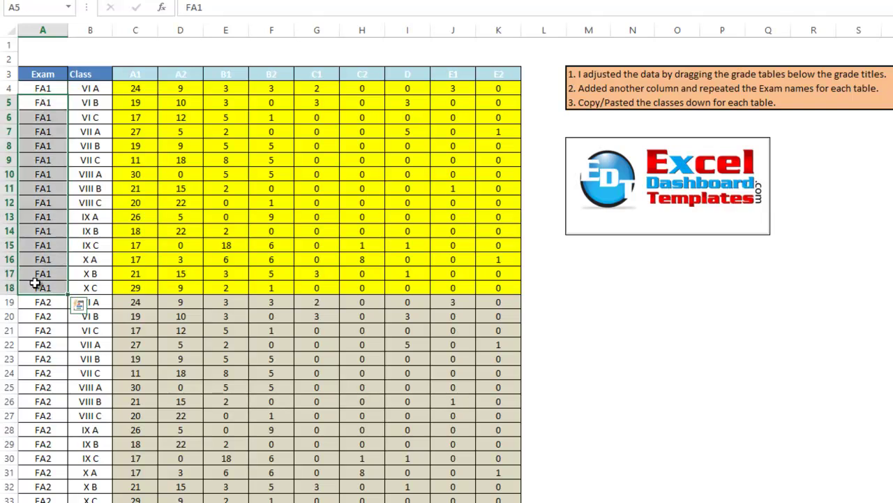
key("Delete")
left_click(79, 259)
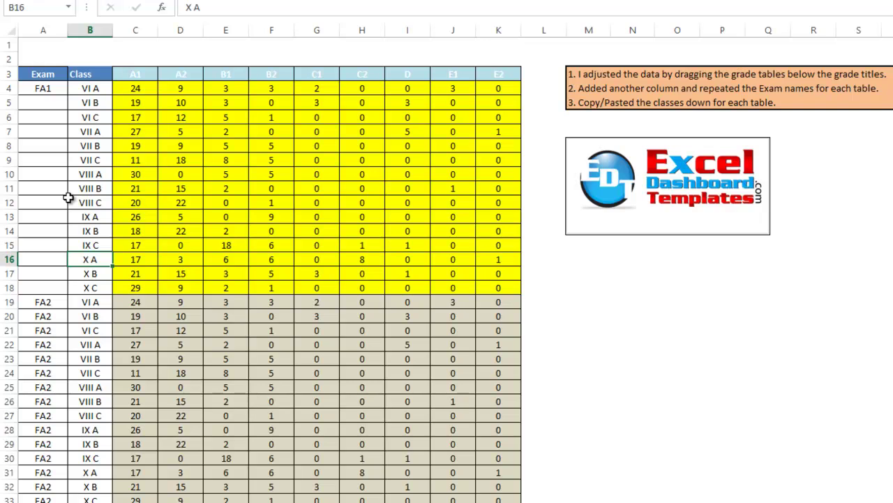
key("ctrl+z")
Examine how the first record in row 4 pairs its exam and class with the values under each grade header.
left_click(44, 118)
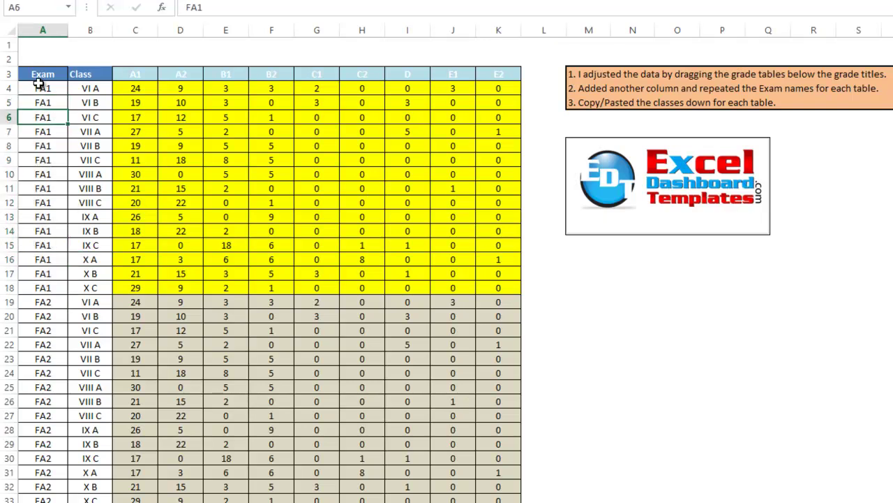
left_click(42, 89)
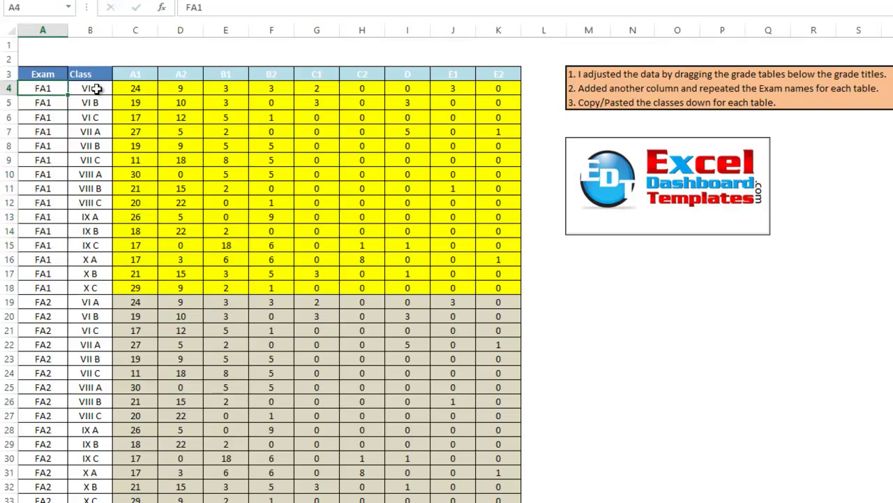
left_click(139, 74)
left_click(176, 75)
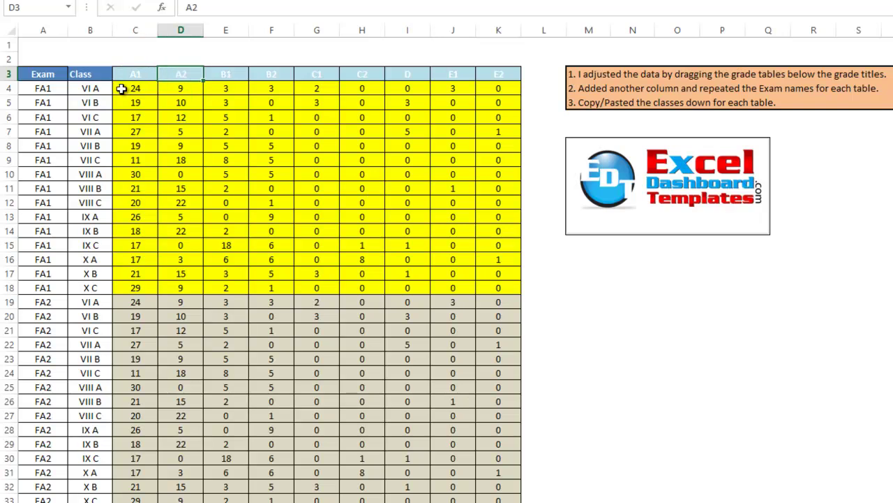
left_click(124, 88)
left_click(175, 88)
left_click(447, 88)
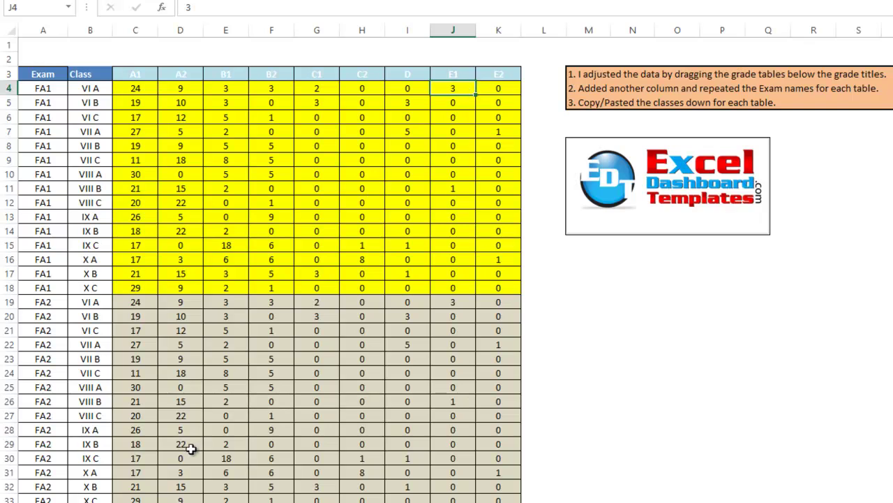
Select the entire restructured data table, including its header row, as source data and display the pivot table insertion commands.
left_click(37, 72)
left_click_drag(37, 73, 491, 356)
left_click_drag(497, 458, 499, 502)
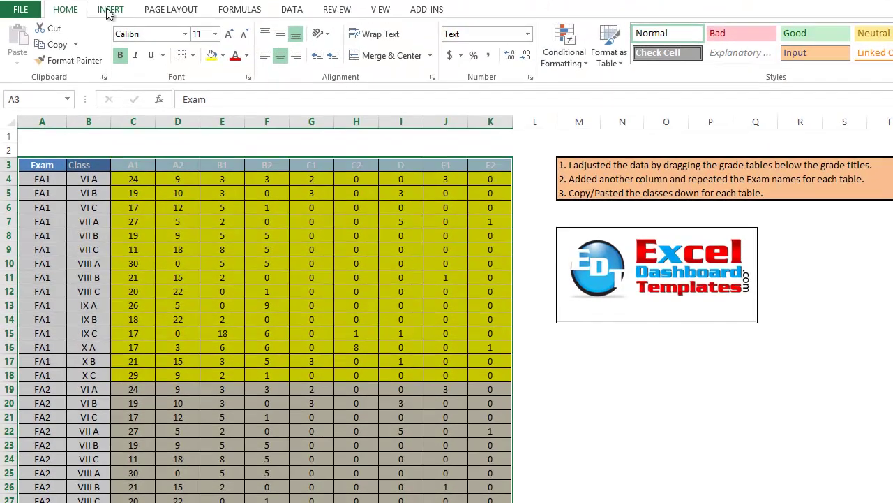
left_click(110, 10)
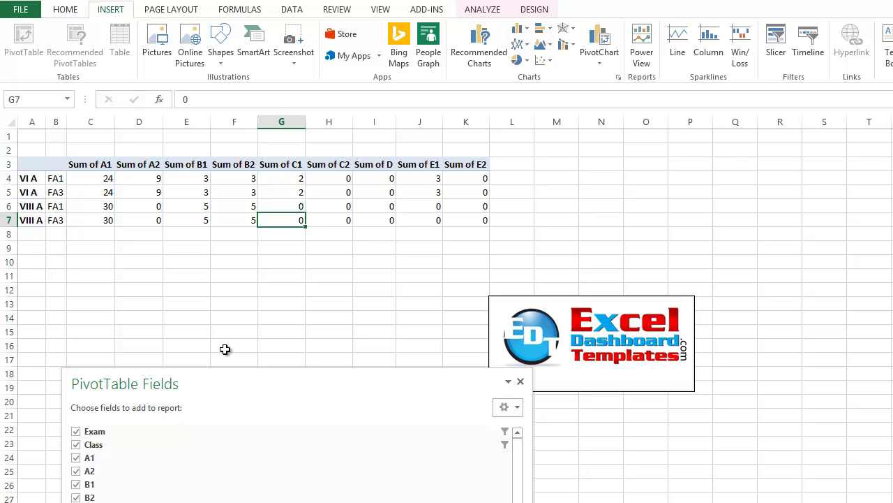
Examine the existing pivot table's field layout, checking its row fields and the full list of summed grade fields.
left_click(144, 221)
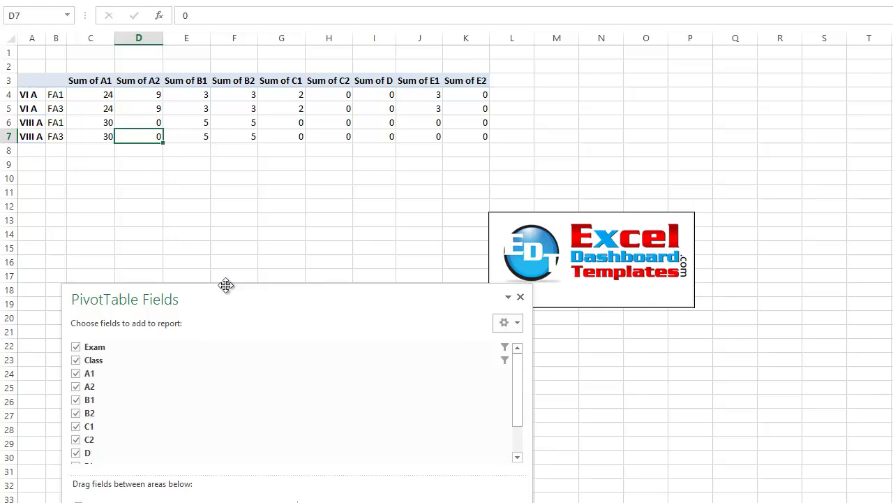
left_click_drag(226, 285, 182, 146)
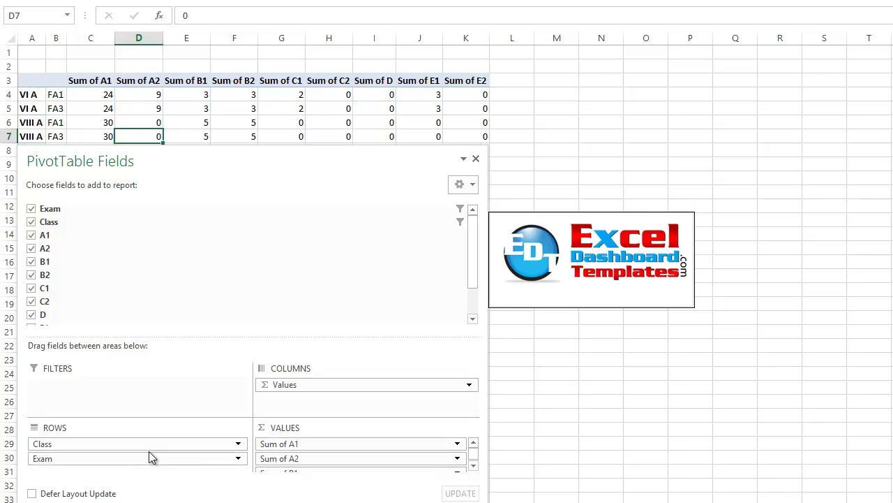
left_click(473, 467)
left_click(474, 466)
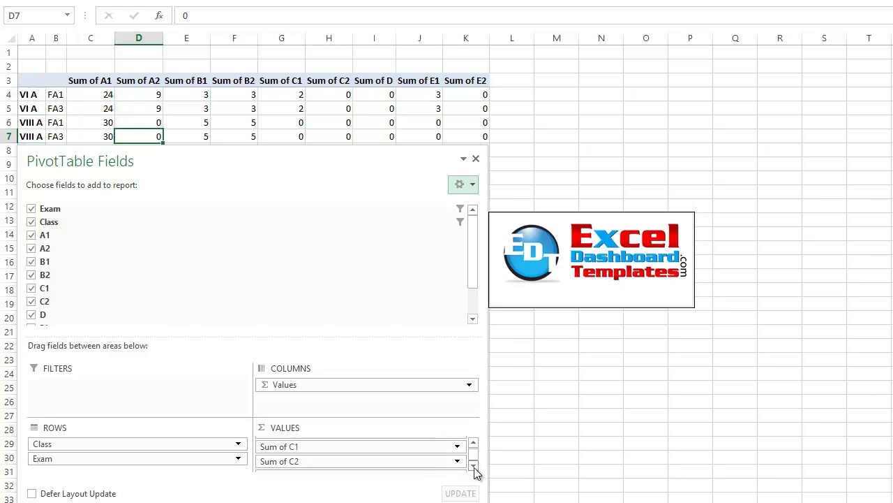
left_click(473, 466)
left_click(474, 467)
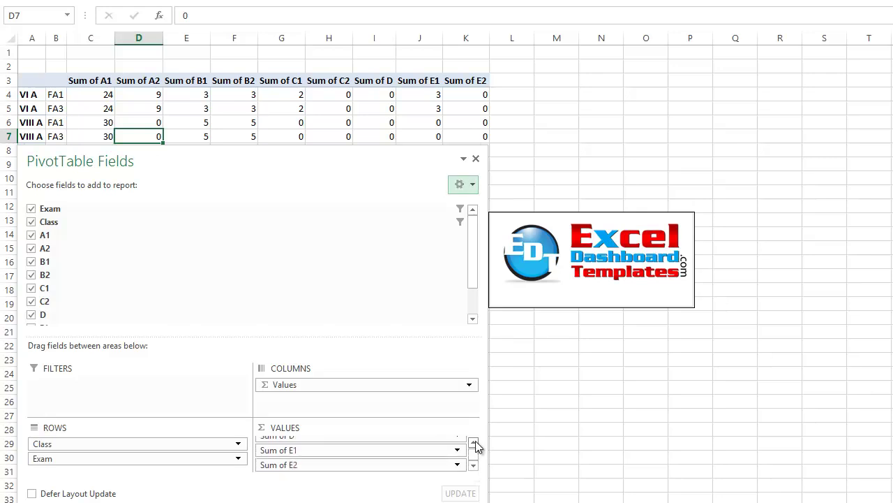
left_click(474, 442)
left_click(475, 442)
left_click(475, 442)
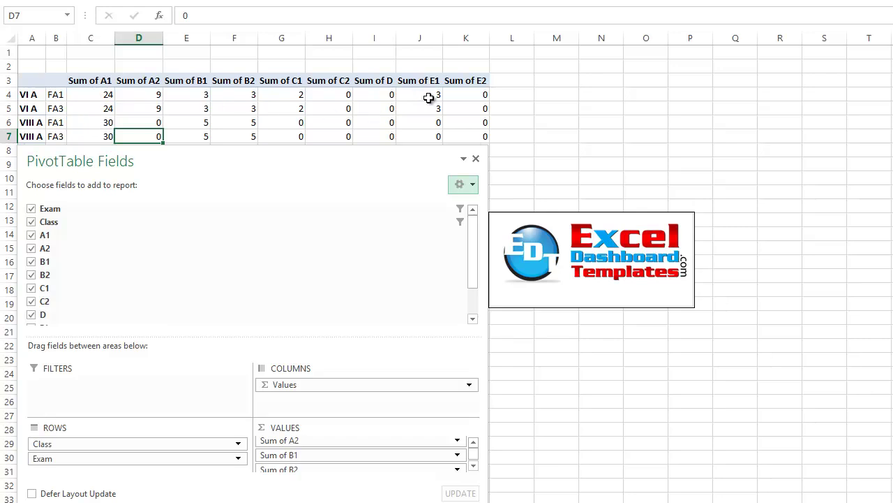
Move the field list clear of the pivot table and show the analysis commands for adding slicers and a PivotChart.
left_click(430, 96)
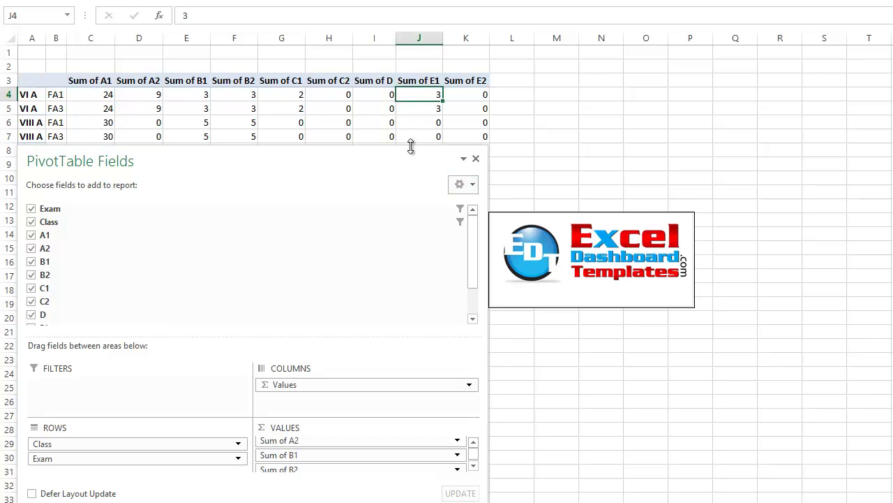
left_click_drag(409, 149, 411, 165)
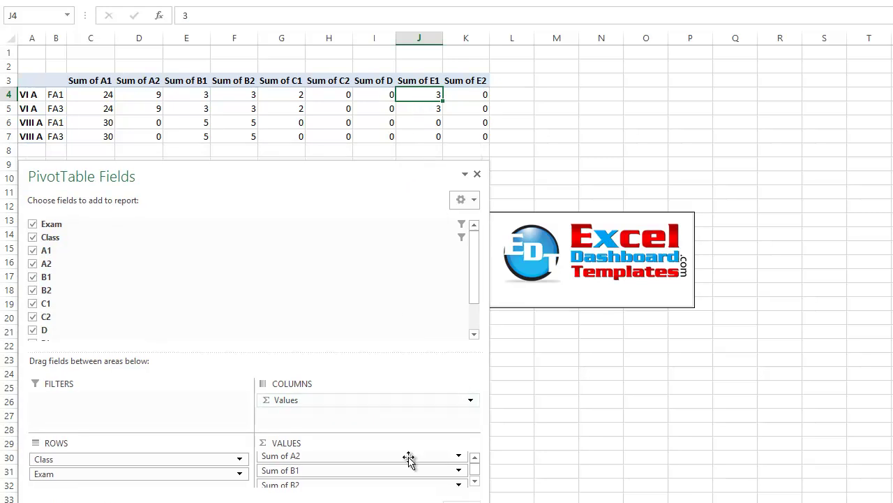
left_click_drag(383, 171, 378, 195)
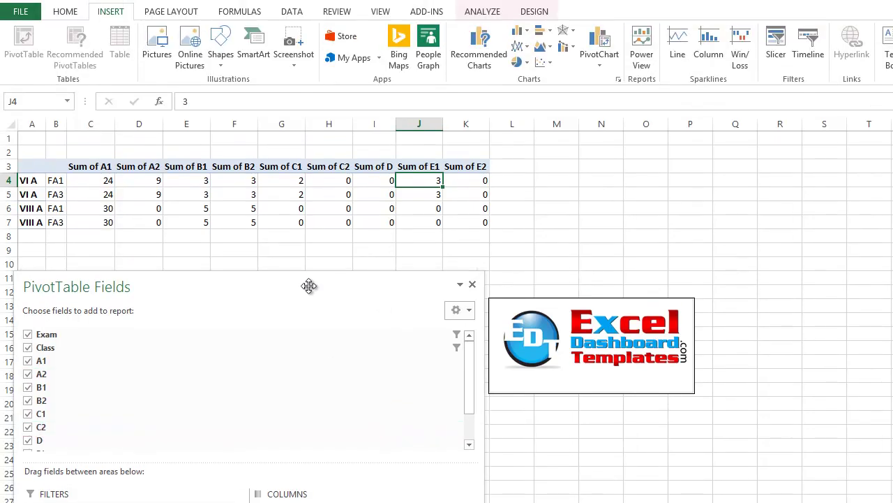
left_click(494, 13)
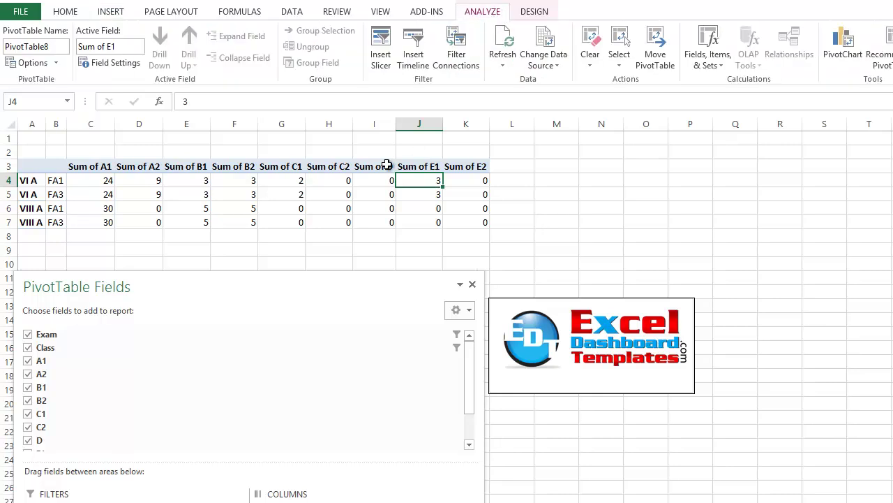
left_click(358, 194)
left_click(310, 199)
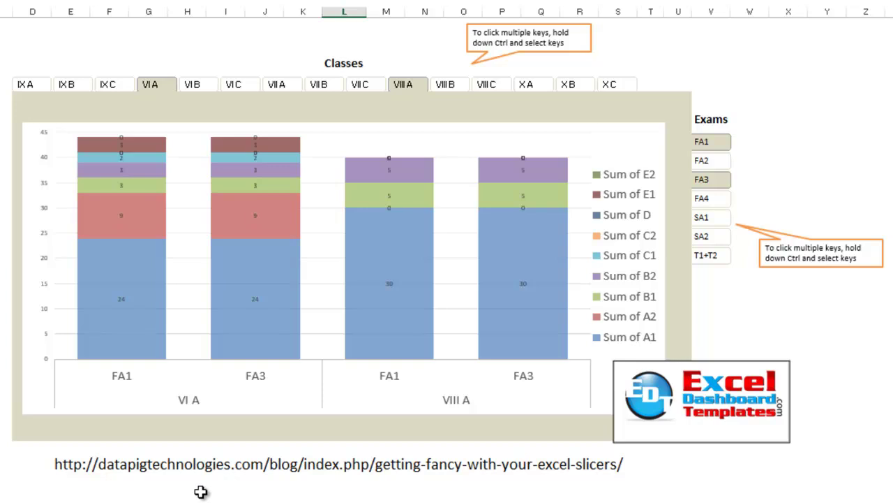
Add classes IX B and VII A to the classes already selected for the dashboard chart.
left_click(60, 464)
left_click(93, 465)
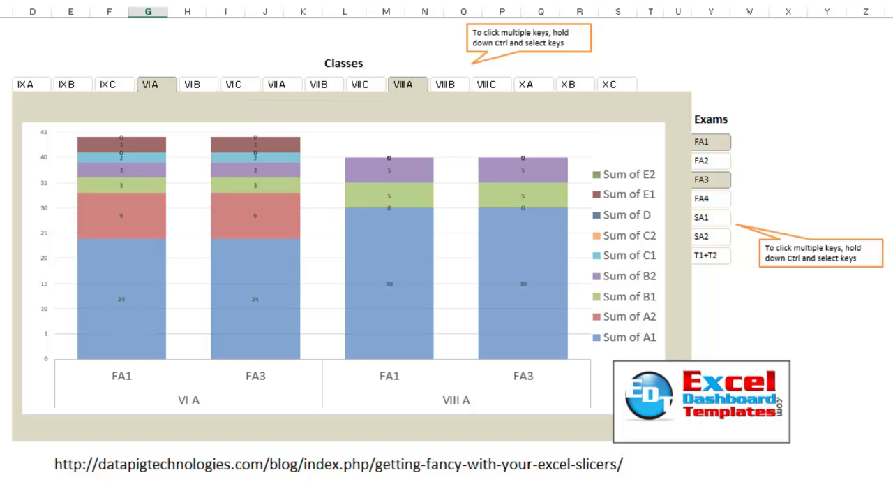
left_click(72, 82, "ctrl")
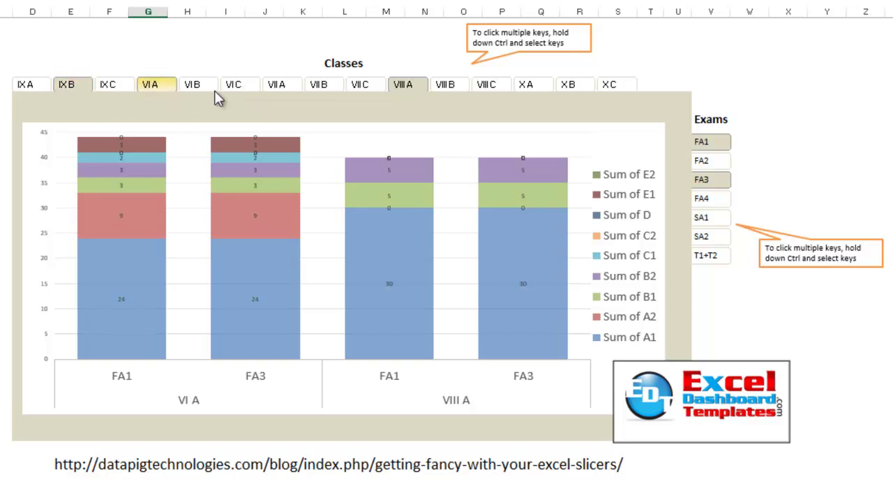
left_click(268, 83, "ctrl")
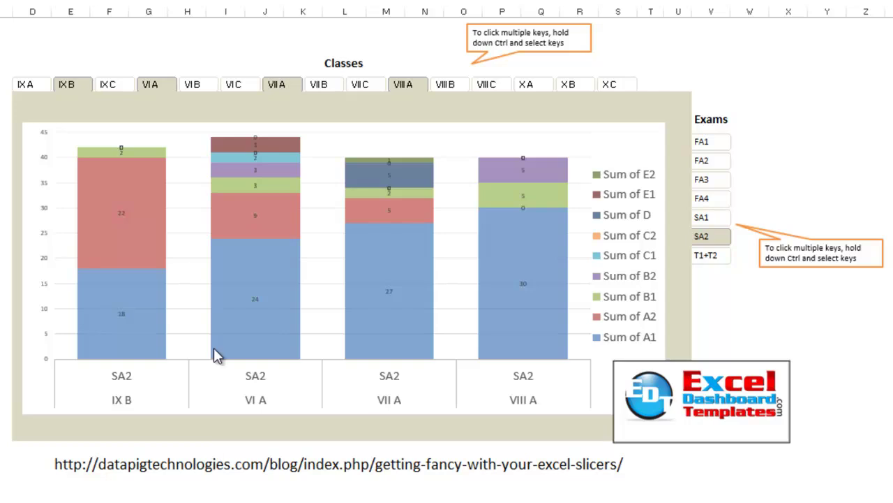